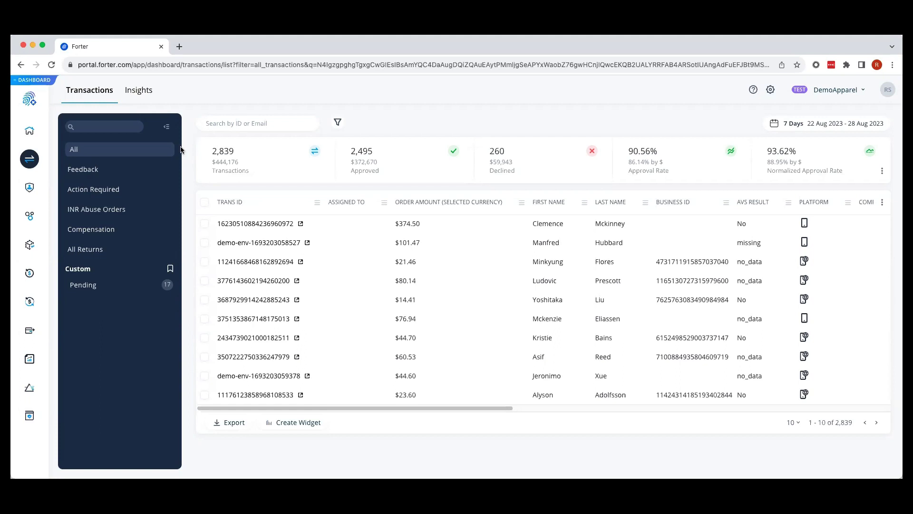
Begin a new dashboard from the Data Studio dashboards sidebar.
click(26, 389)
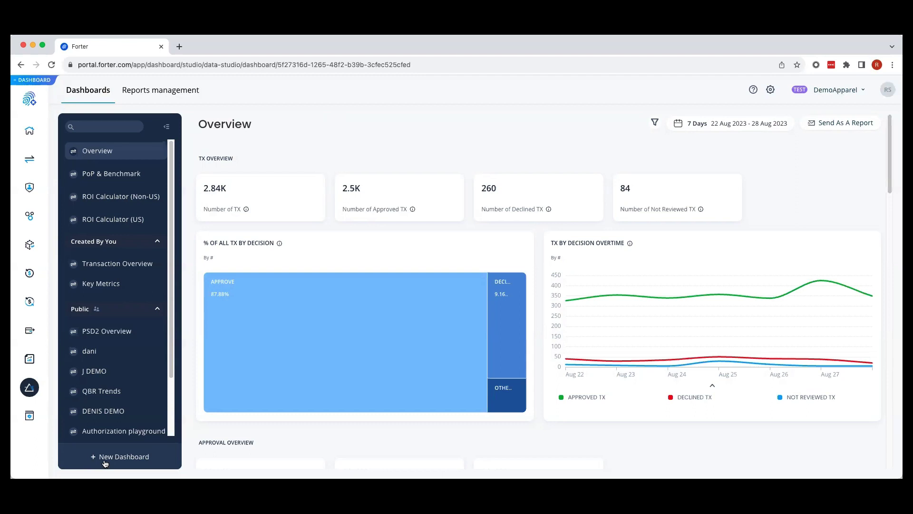
Create a dashboard titled 'Approval Rate' for Fraud Management over Last 7 Days.
click(105, 459)
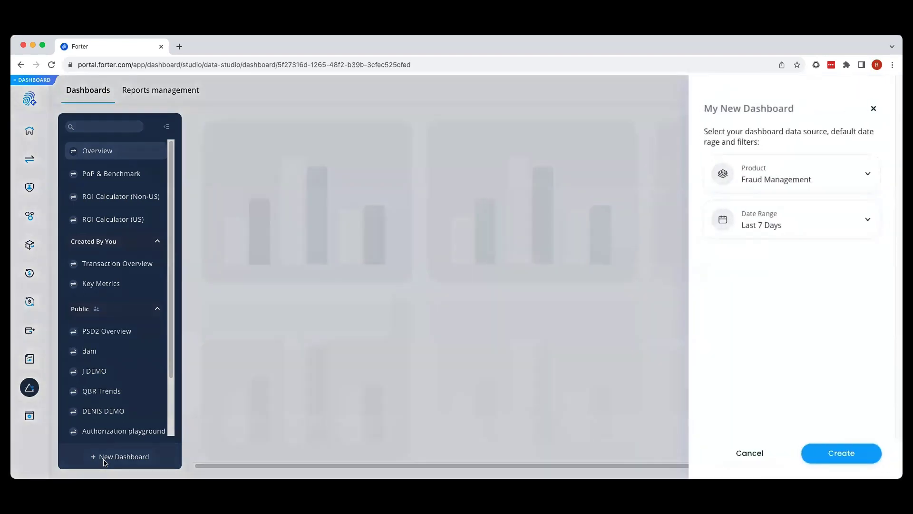
click(774, 185)
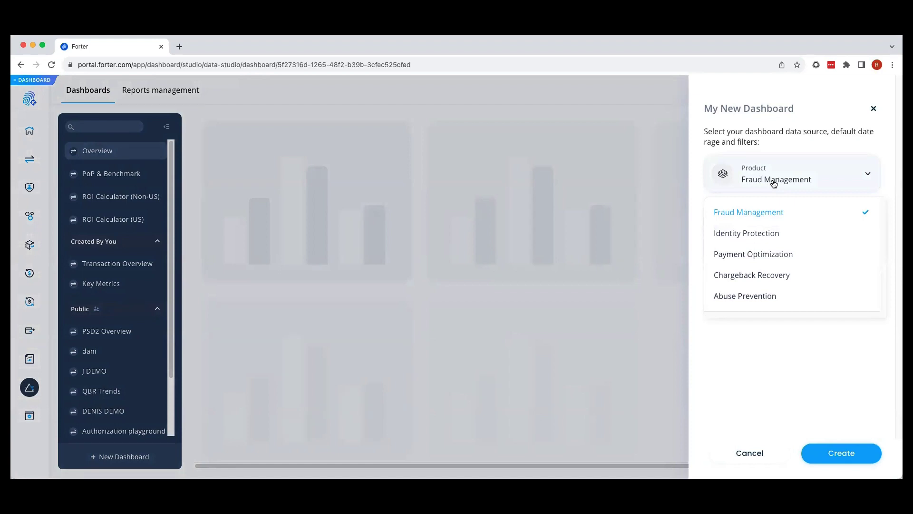
click(772, 179)
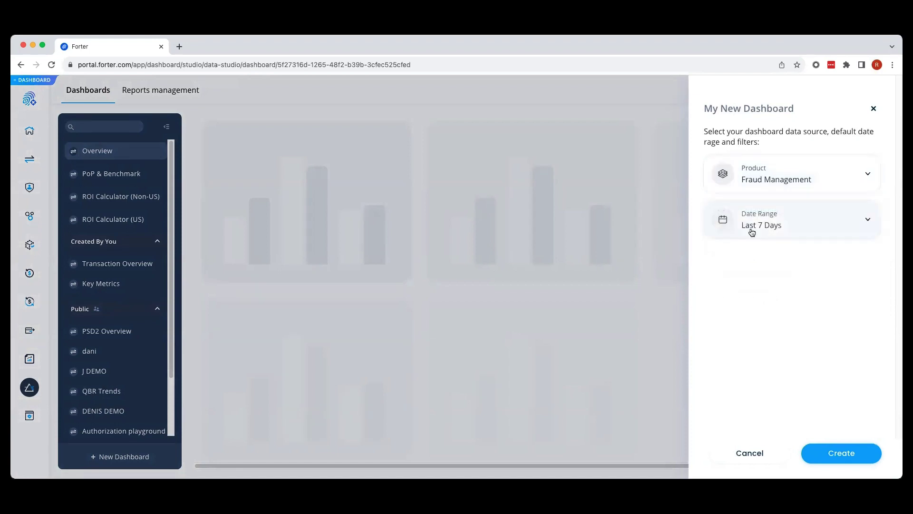
click(752, 232)
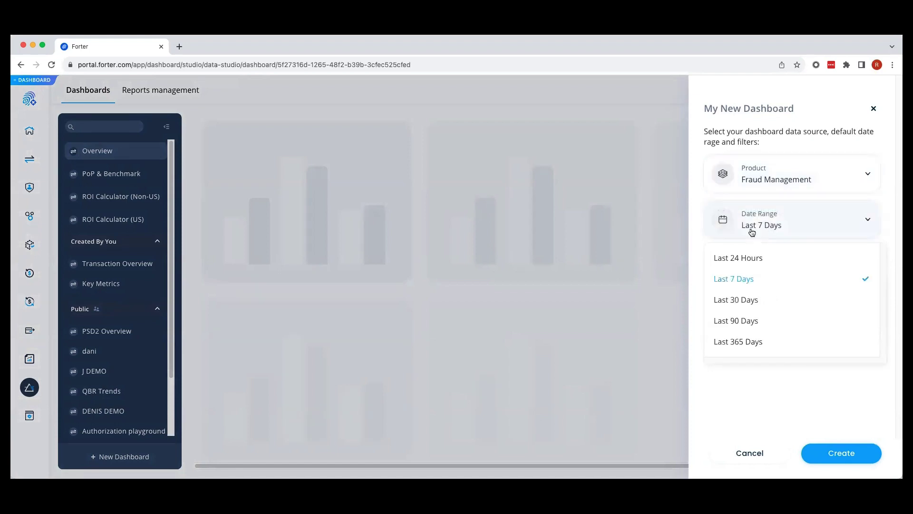
click(751, 232)
triple_click(731, 110)
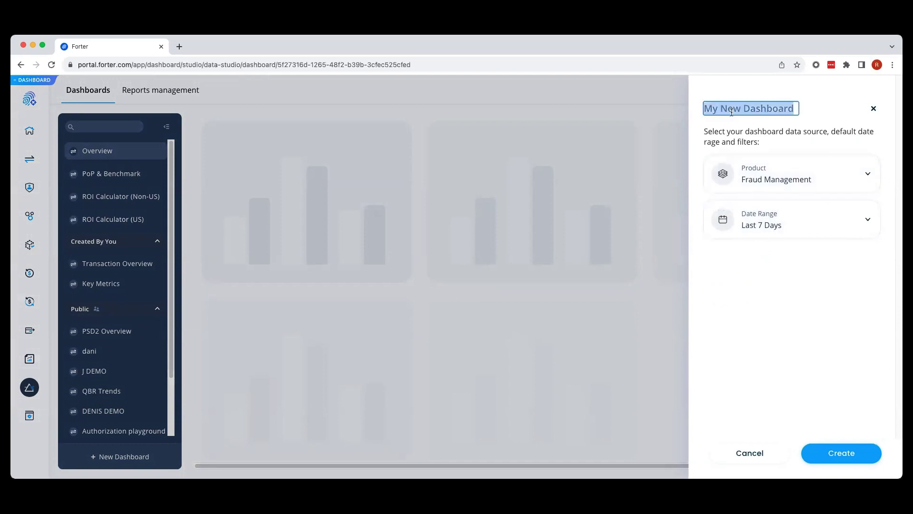
key(BackSpace)
text(Approval Rate)
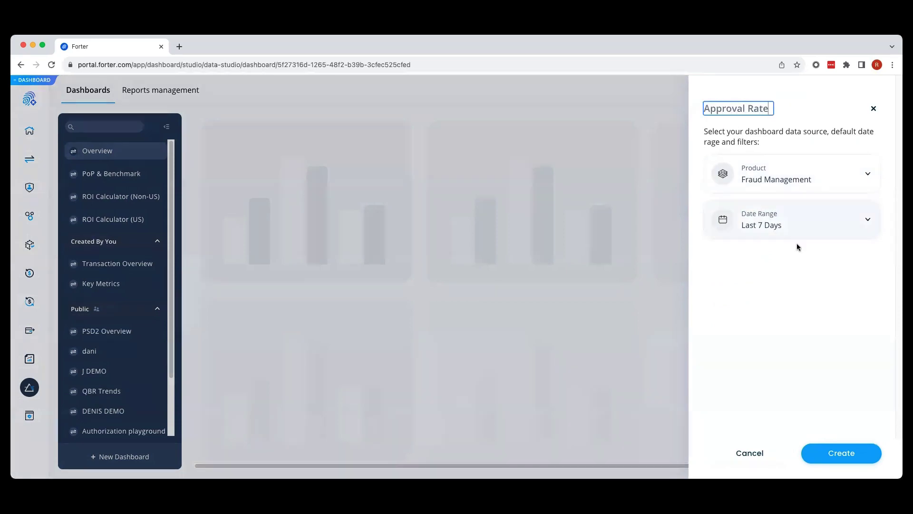
click(820, 448)
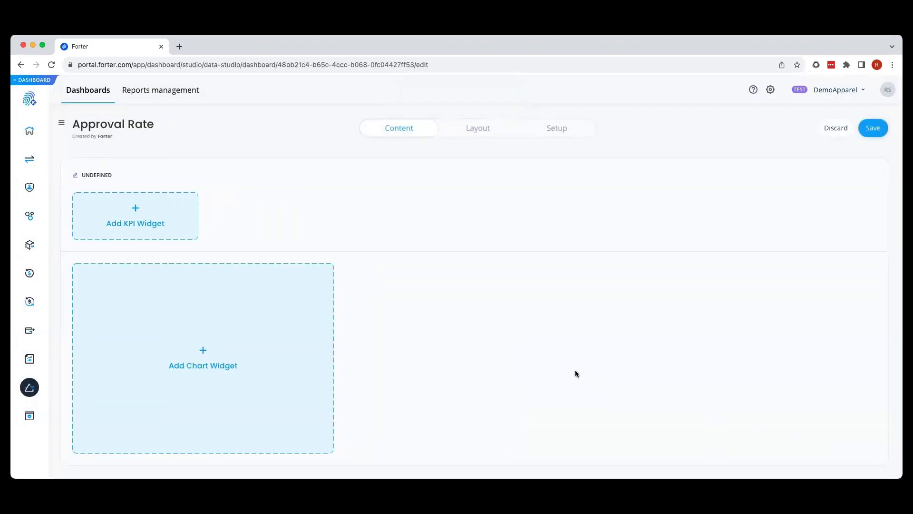
Add an amount-based Approval Rate KPI widget titled 'Approval Rate', showing 86.14%.
click(162, 232)
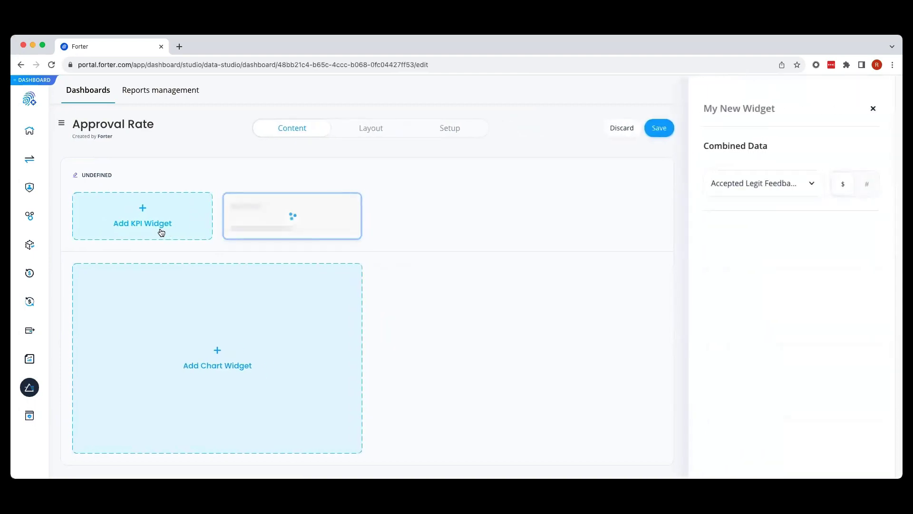
click(761, 195)
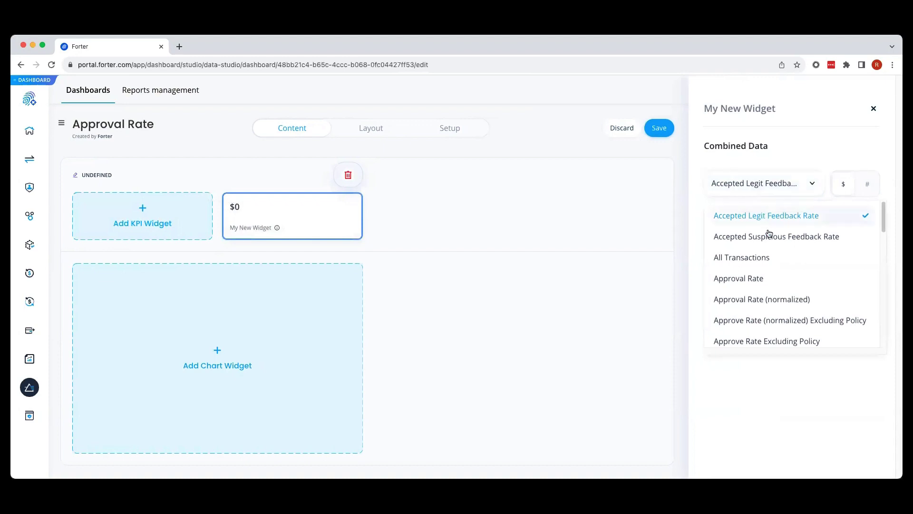
click(776, 282)
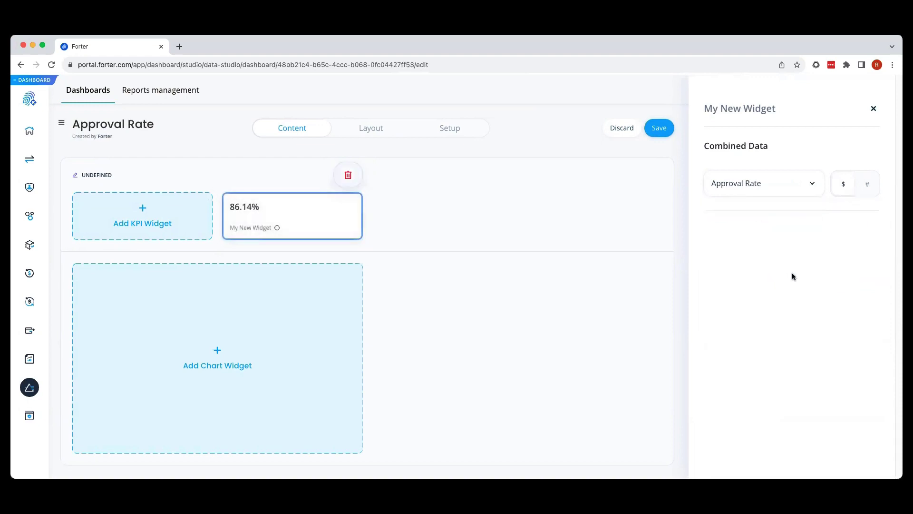
click(863, 188)
click(847, 190)
click(740, 107)
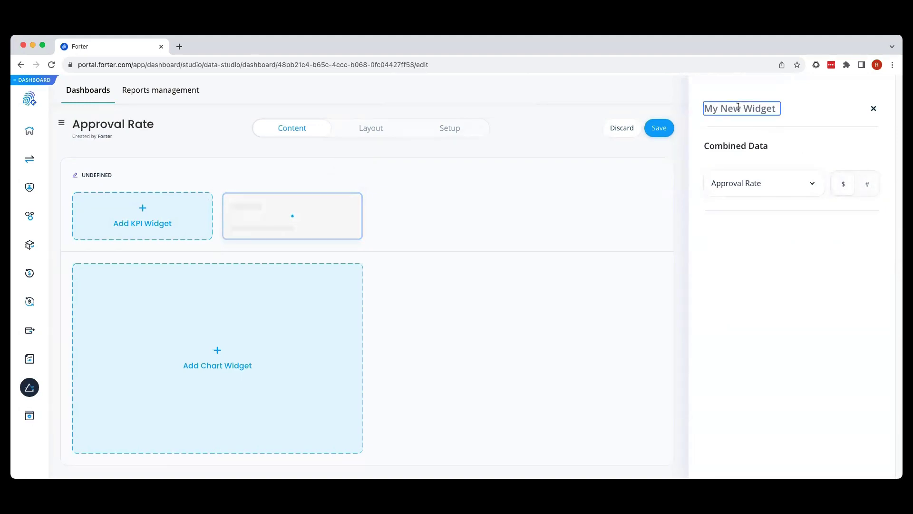
text(Approval Rate)
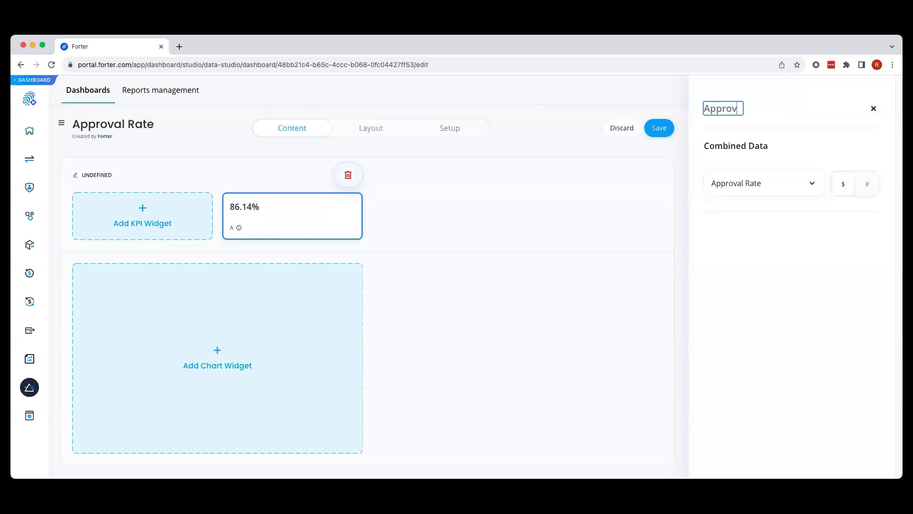
click(874, 109)
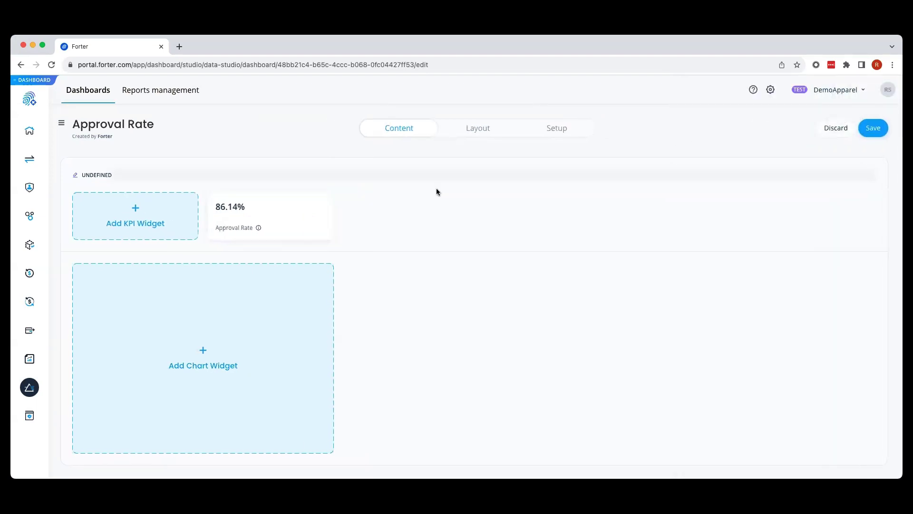
mouse_move(259, 229)
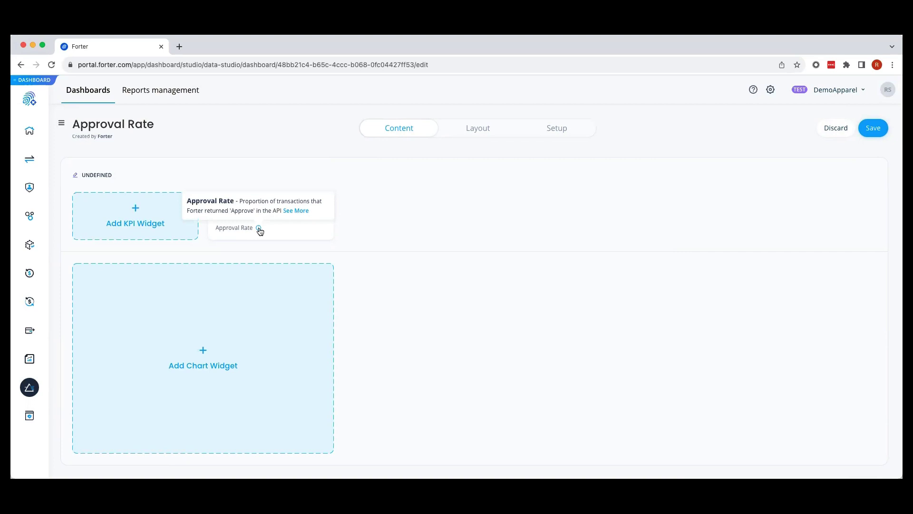
Add a multi-series line chart plotting Approval Rate and Approval Rate (normalized).
click(224, 346)
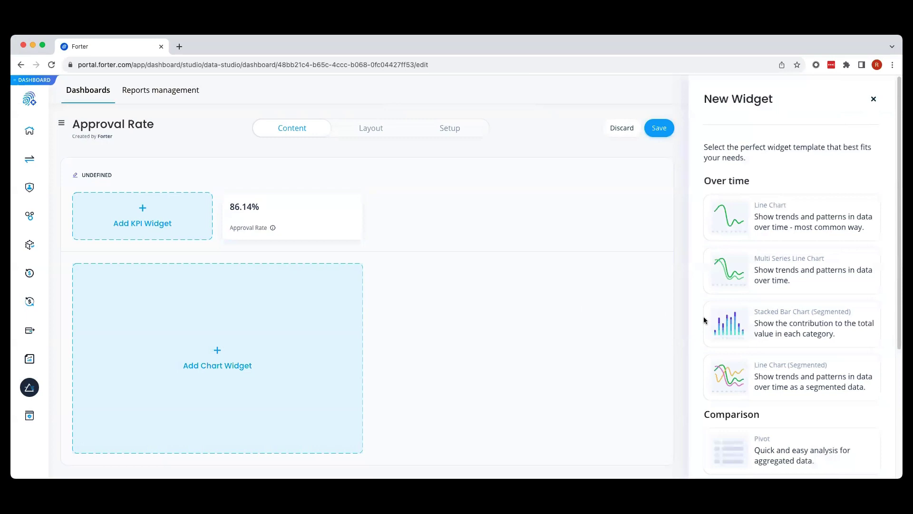
scroll(783, 342, down, 5)
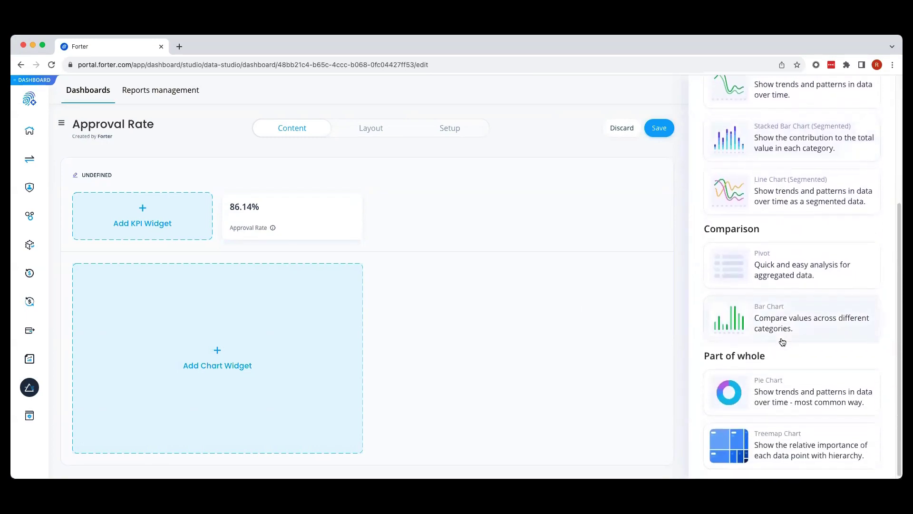
scroll(783, 342, up, 4)
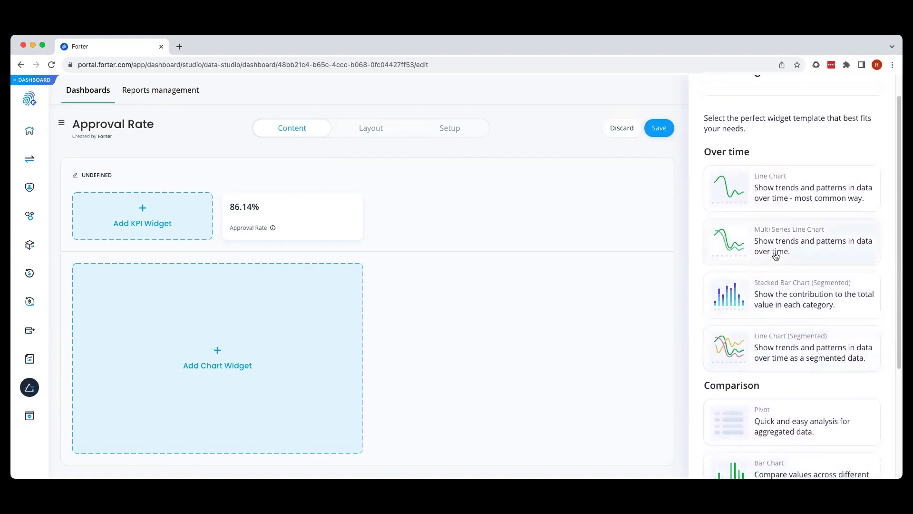
click(774, 252)
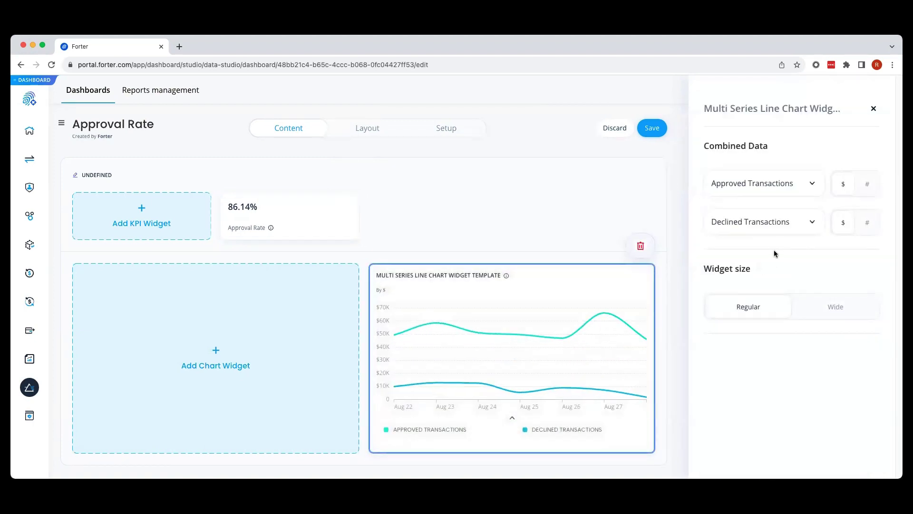
click(776, 182)
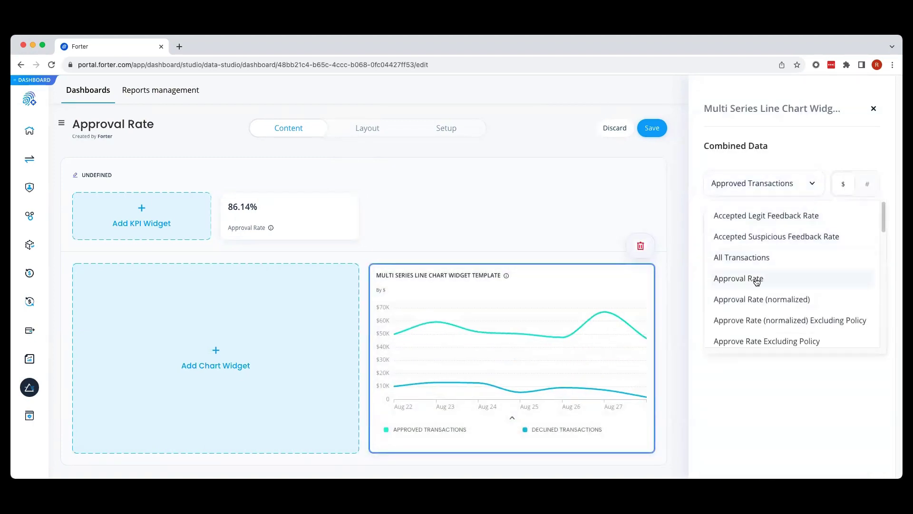
click(755, 279)
click(753, 230)
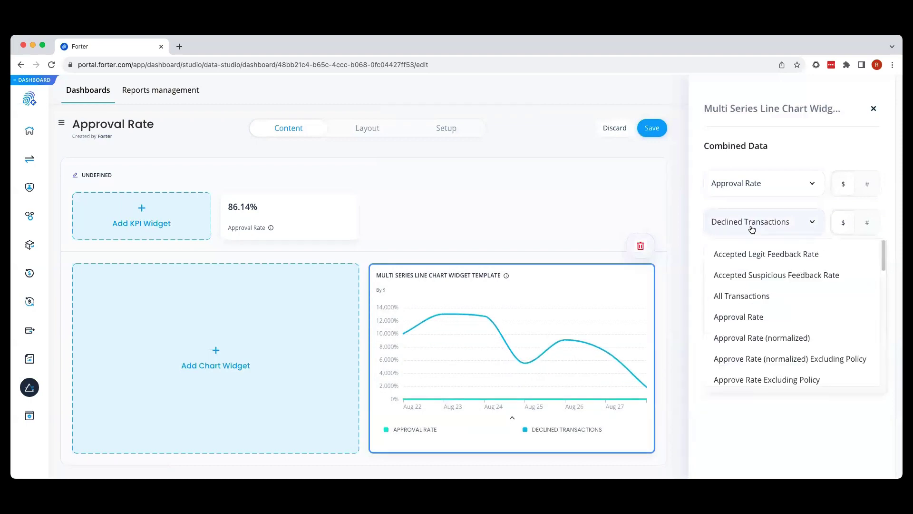
click(763, 335)
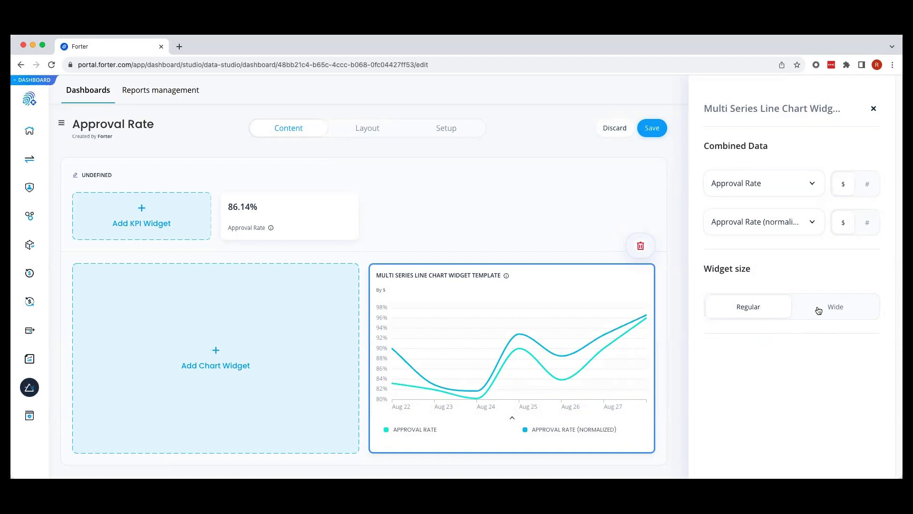
Title the line chart 'approval rate v. normalized' and close its settings.
click(762, 108)
key(super+a)
text(a)
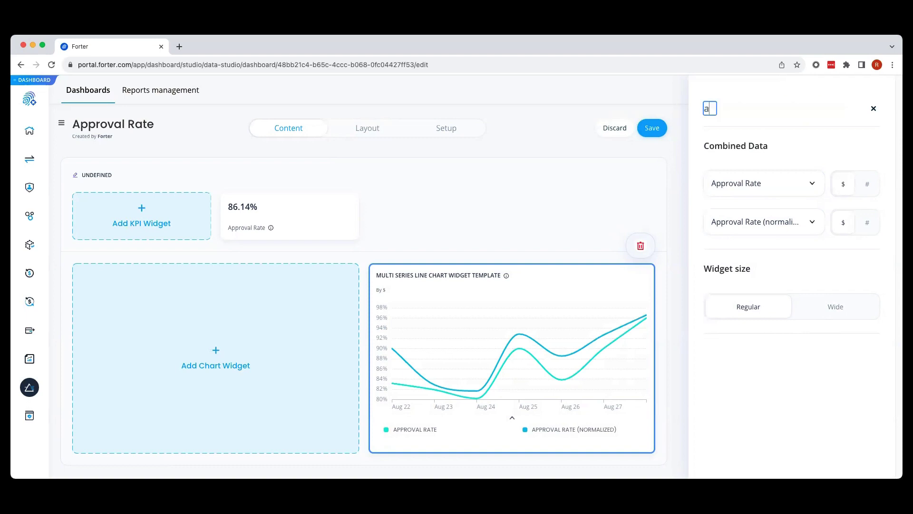
text(pproval rate)
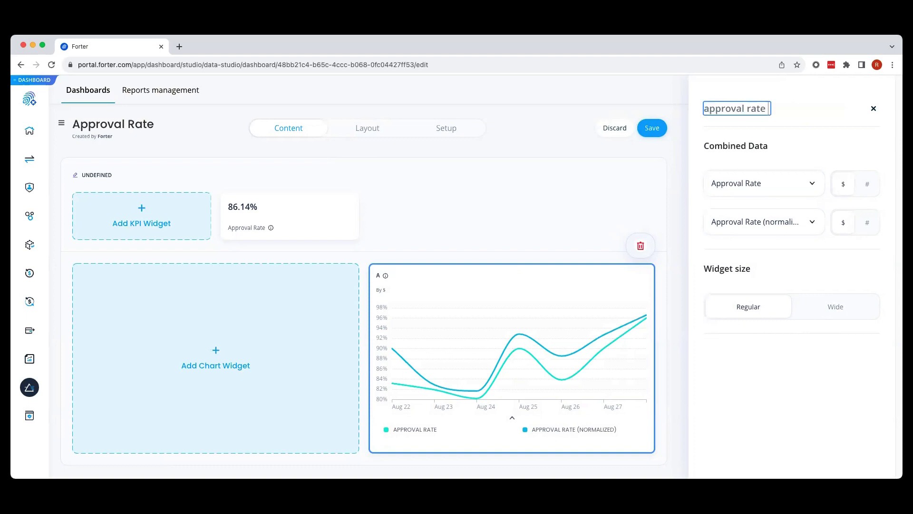
text( v. normalized)
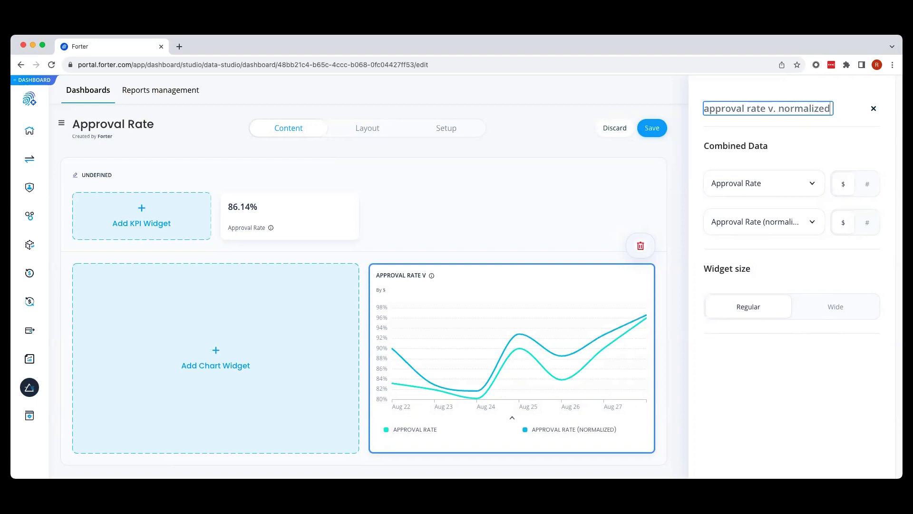
click(872, 109)
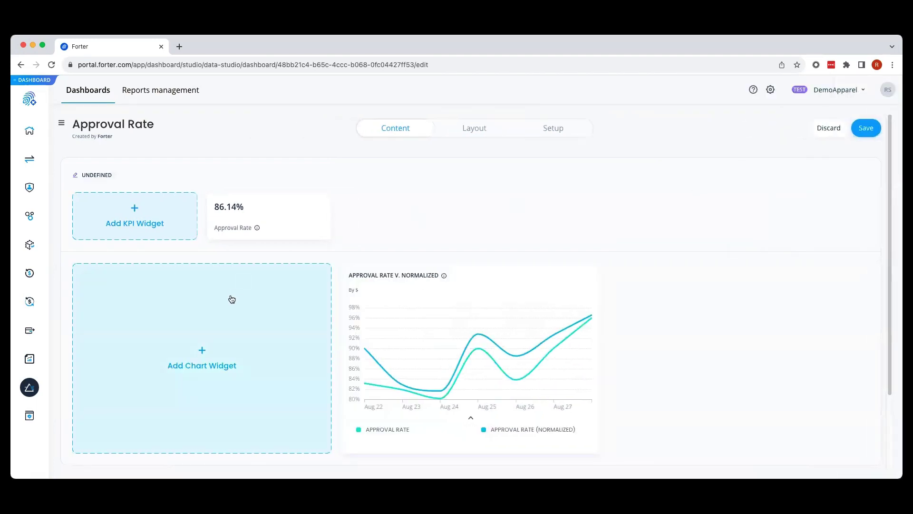
Add a pie chart widget showing Approved Transactions.
click(227, 312)
scroll(756, 349, down, 4)
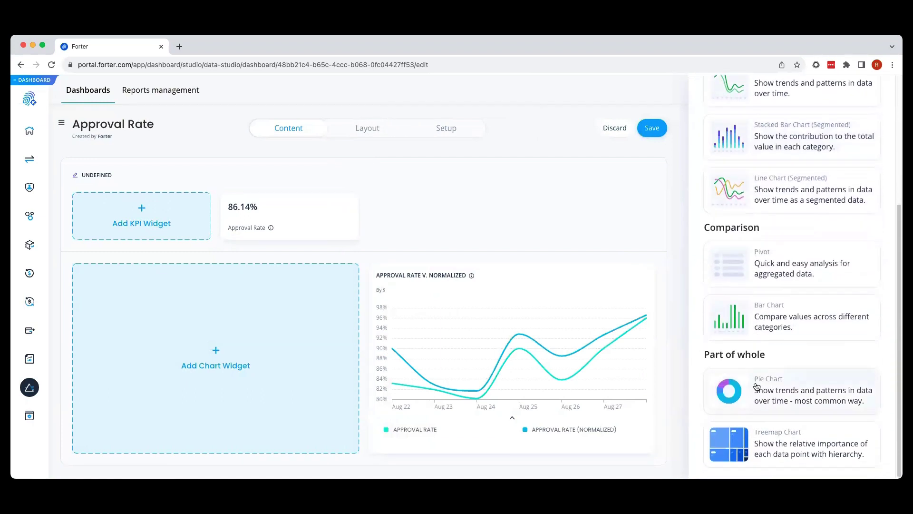
click(756, 386)
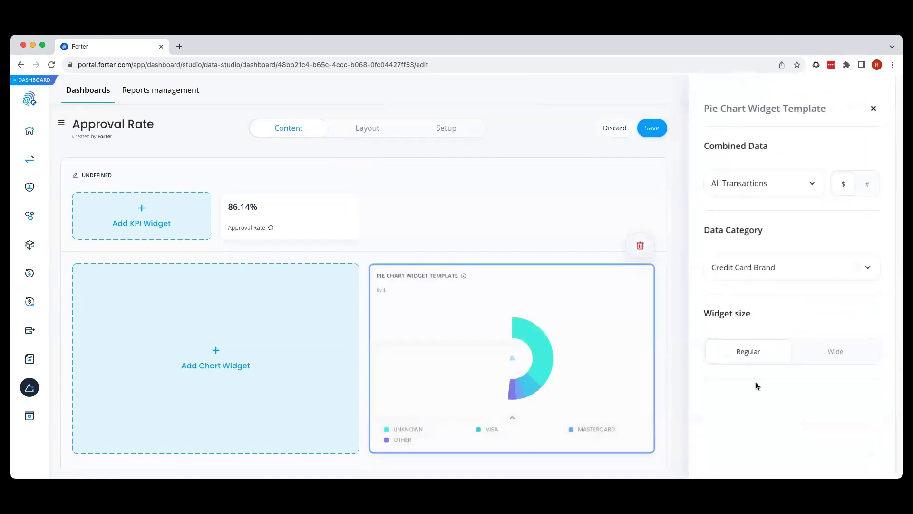
click(751, 190)
scroll(762, 264, down, 3)
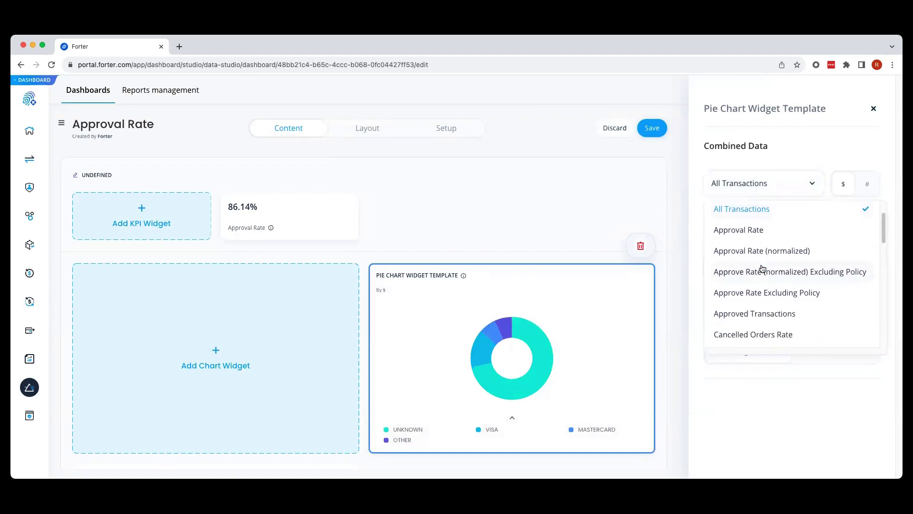
scroll(761, 269, down, 2)
click(758, 272)
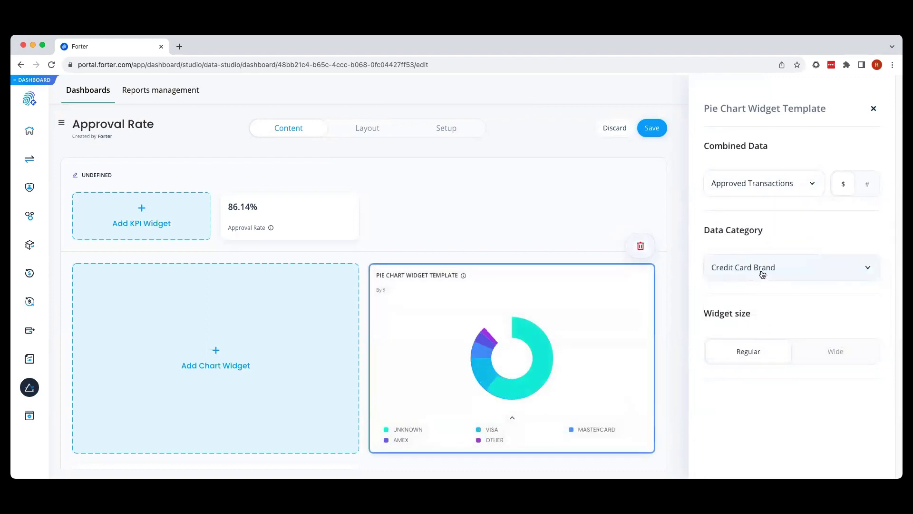
Title the pie chart 'Approved transactions by cc' and close its settings.
click(761, 108)
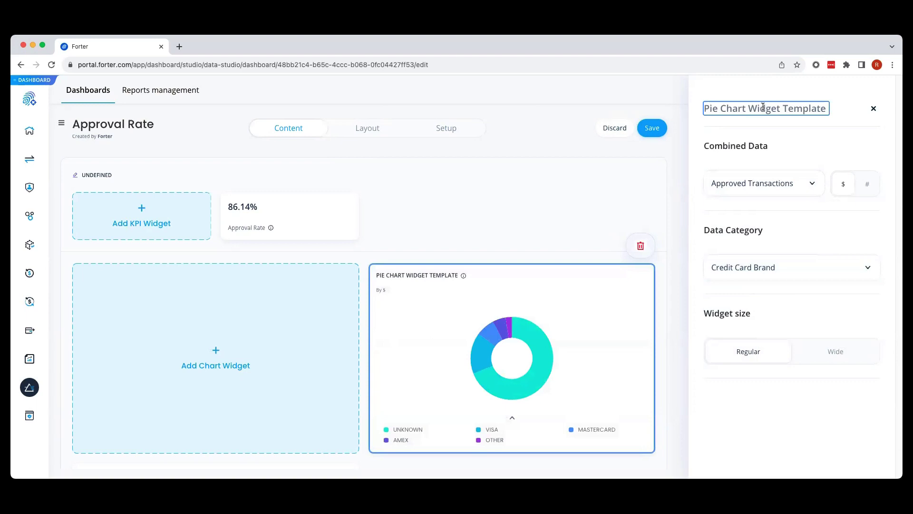
key(ctrl+a)
text(Approve)
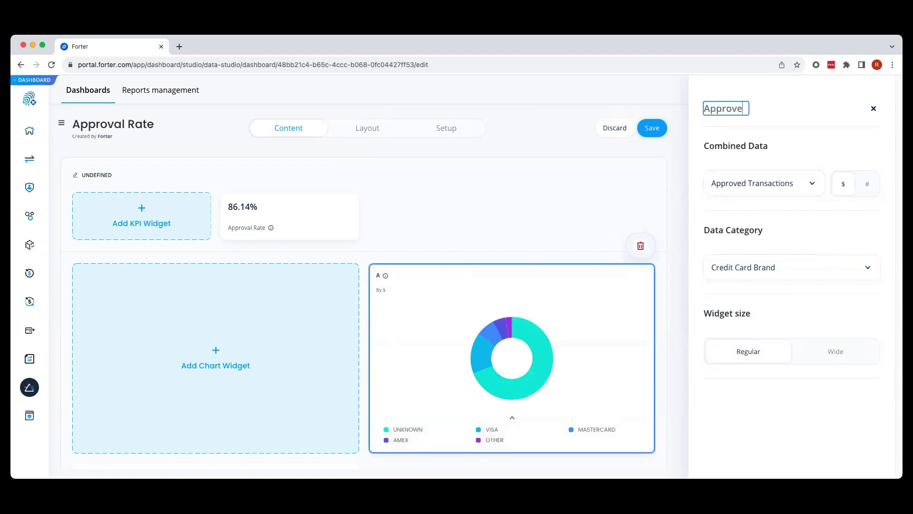
text(d transactions by cc)
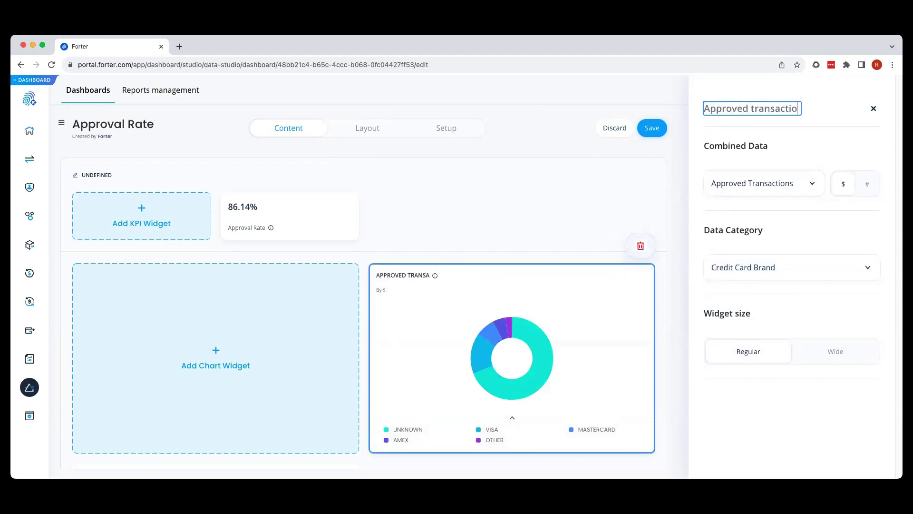
click(869, 107)
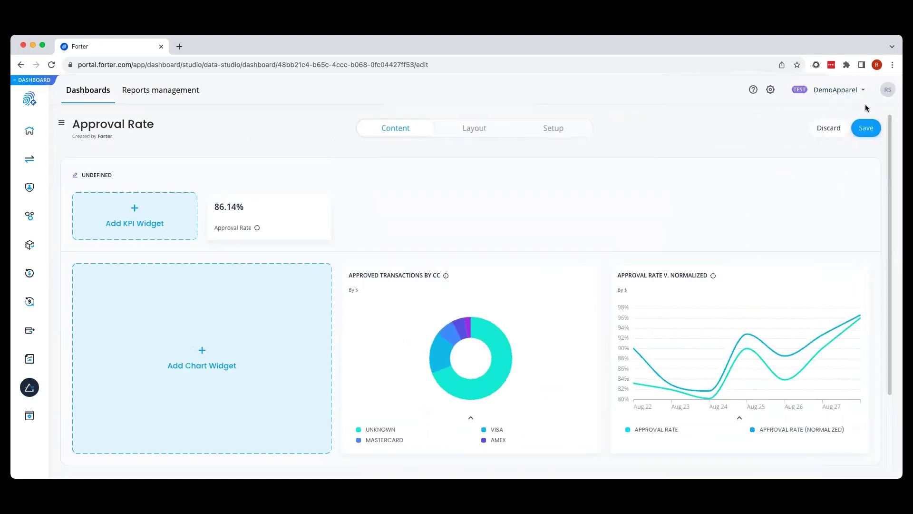
In Layout Order, move the pie chart below the 'approval rate v. normalized' line chart.
click(476, 134)
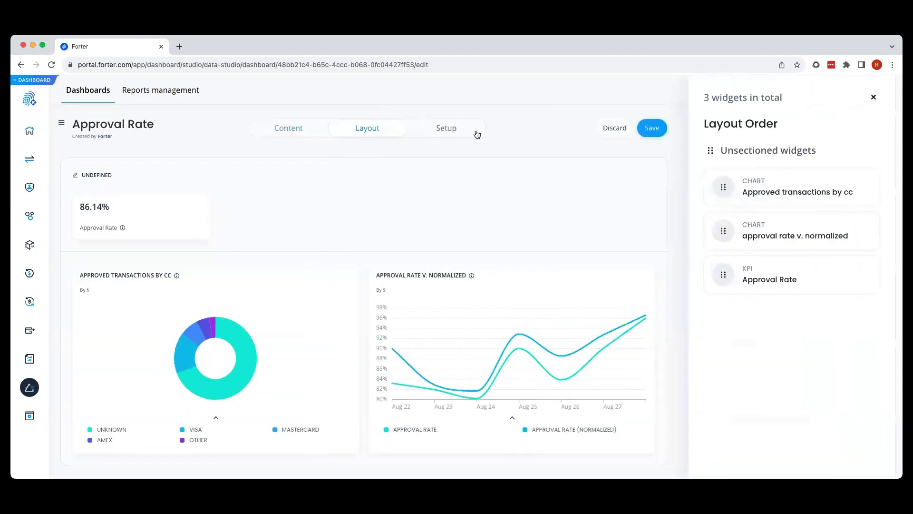
drag(723, 187, 719, 234)
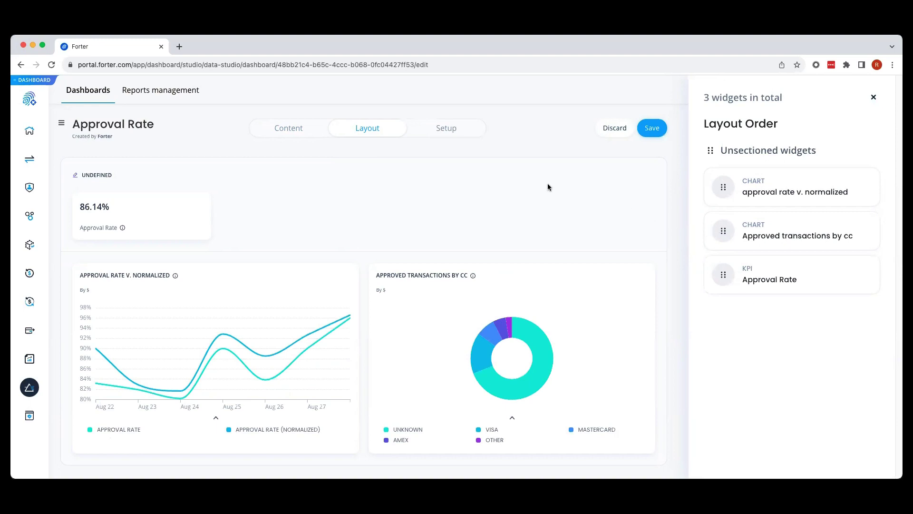
Review the dashboard's available filters in Setup, then close the filters panel.
click(444, 129)
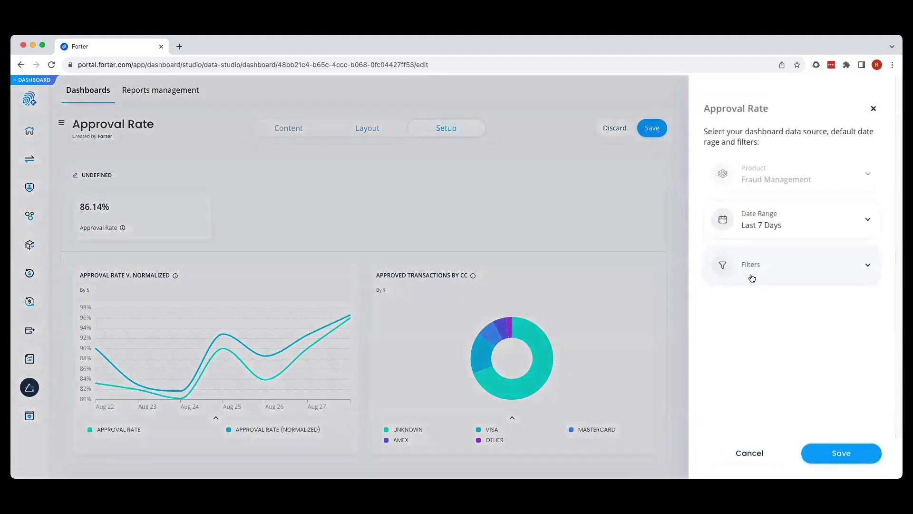
click(752, 278)
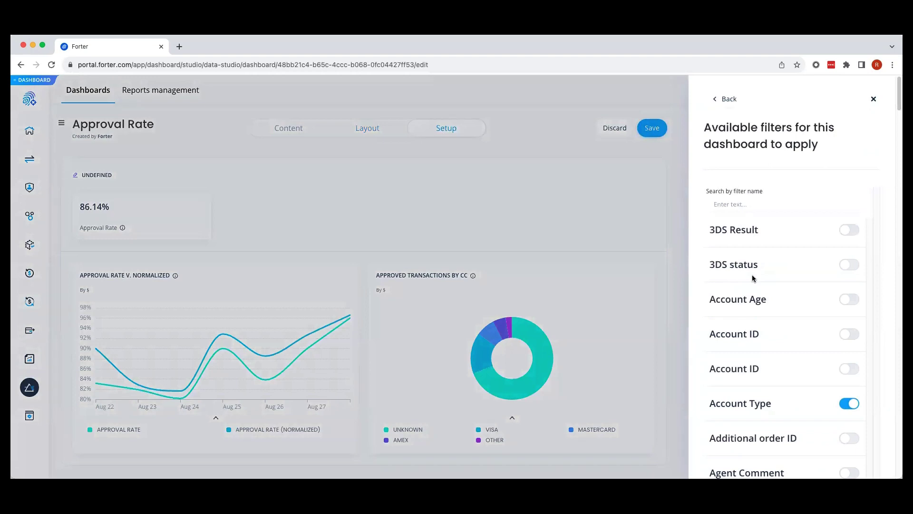
click(870, 99)
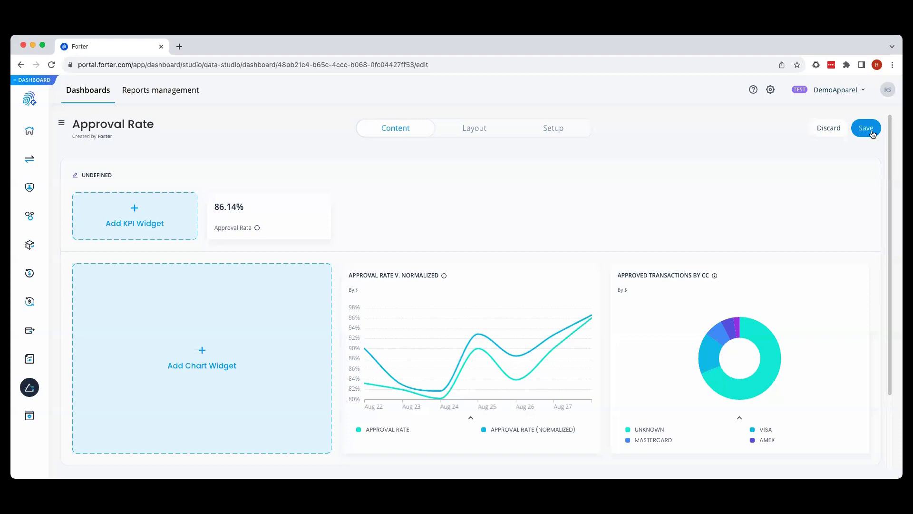
Save the Approval Rate dashboard and view it with its three widgets.
click(868, 129)
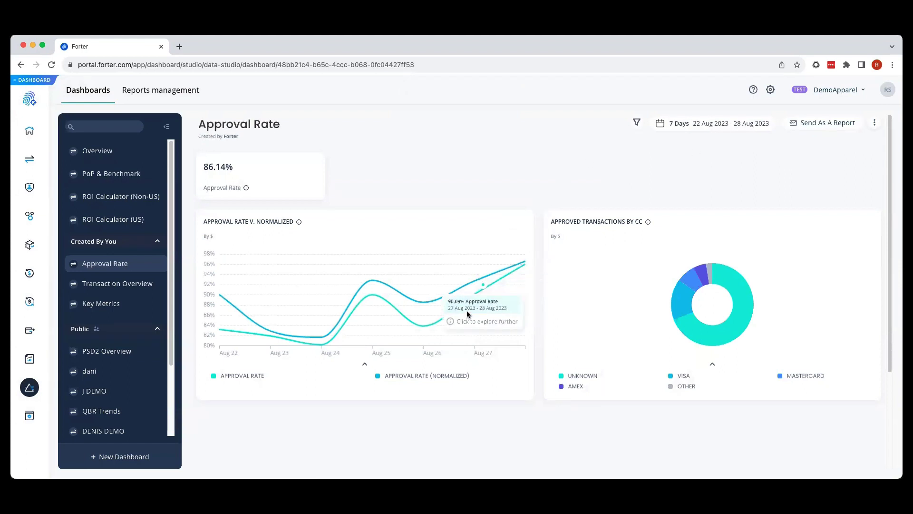
mouse_move(371, 280)
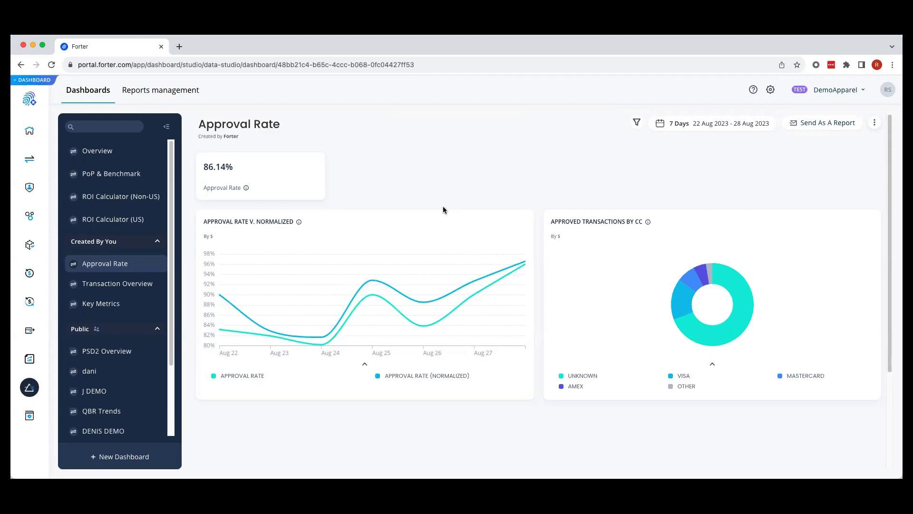
Set the dashboard as public and open the Send As A Report dialog.
click(874, 124)
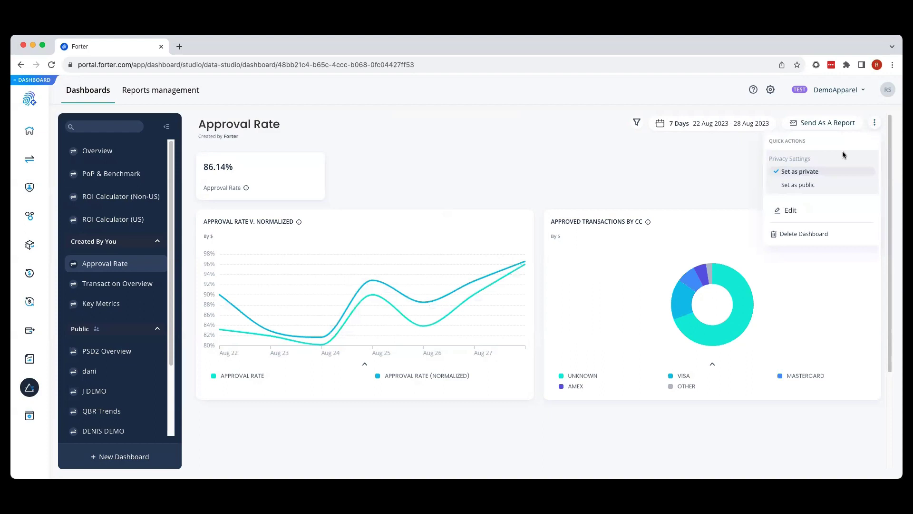
click(814, 184)
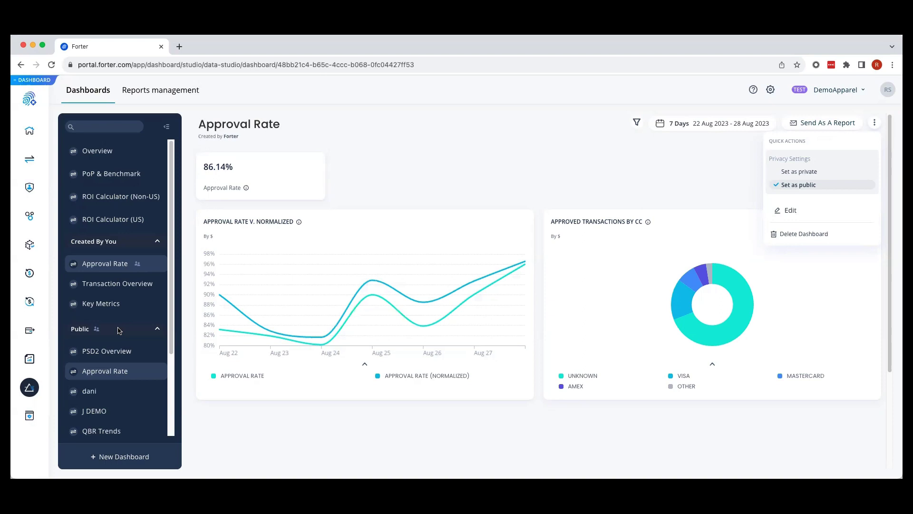
click(800, 123)
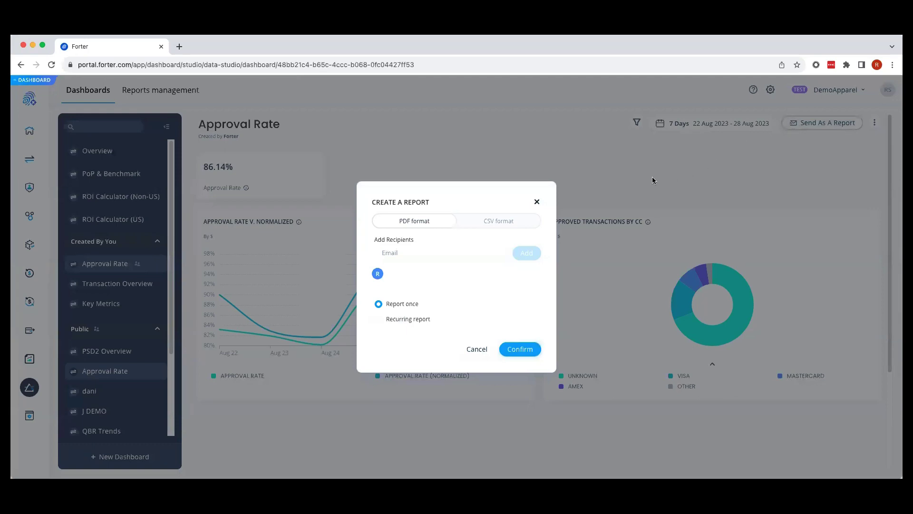
Close the Create a Report dialog without sending a report.
click(537, 202)
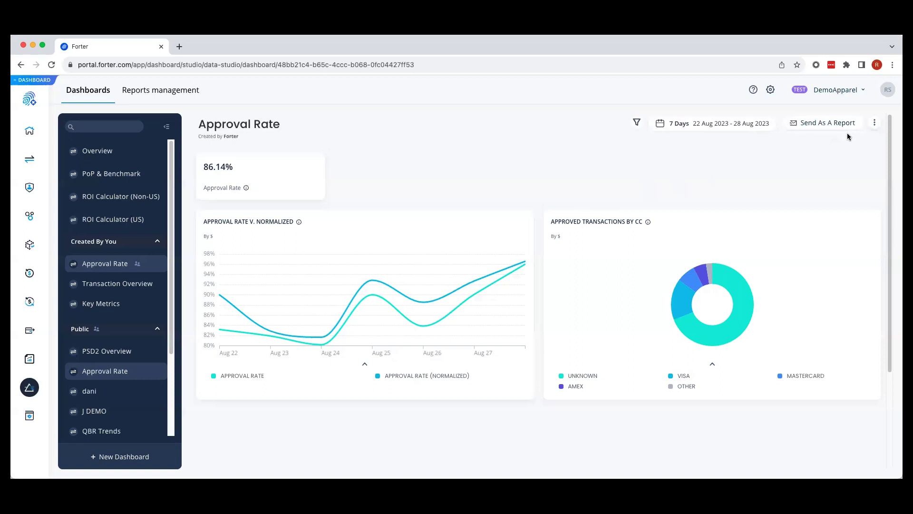
click(875, 124)
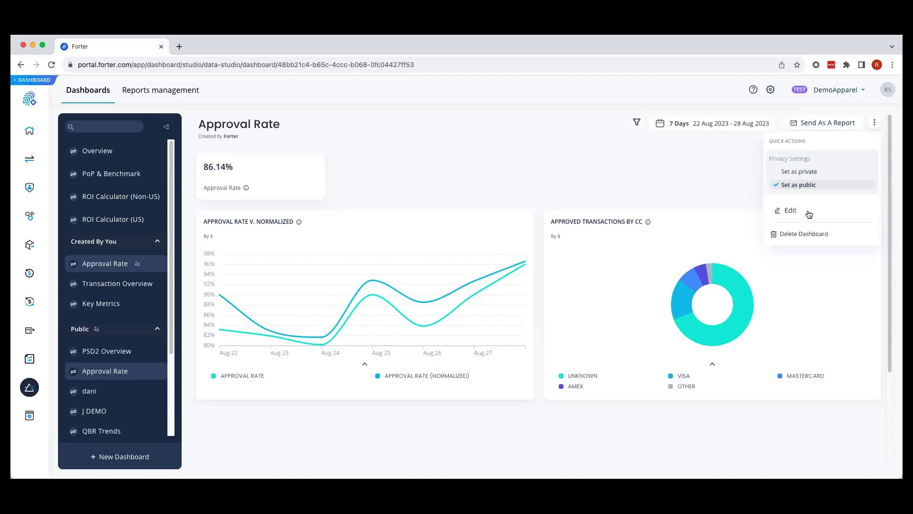
click(729, 197)
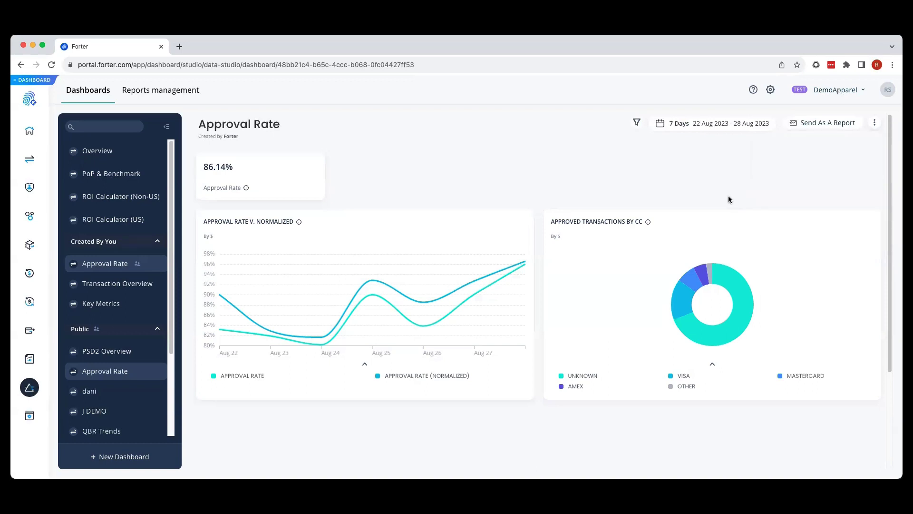